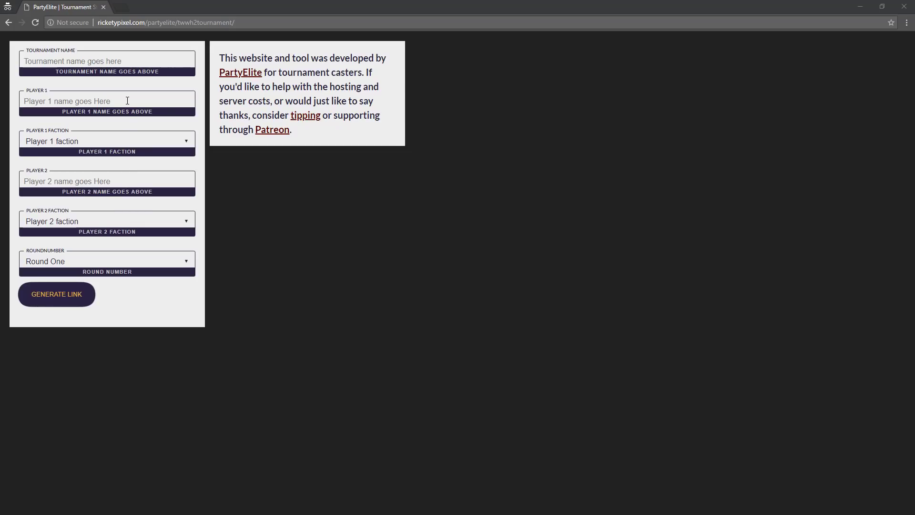
Step: Enter the tournament name Big Ol' Tourney and Player 1's name PartyElite
click(112, 58)
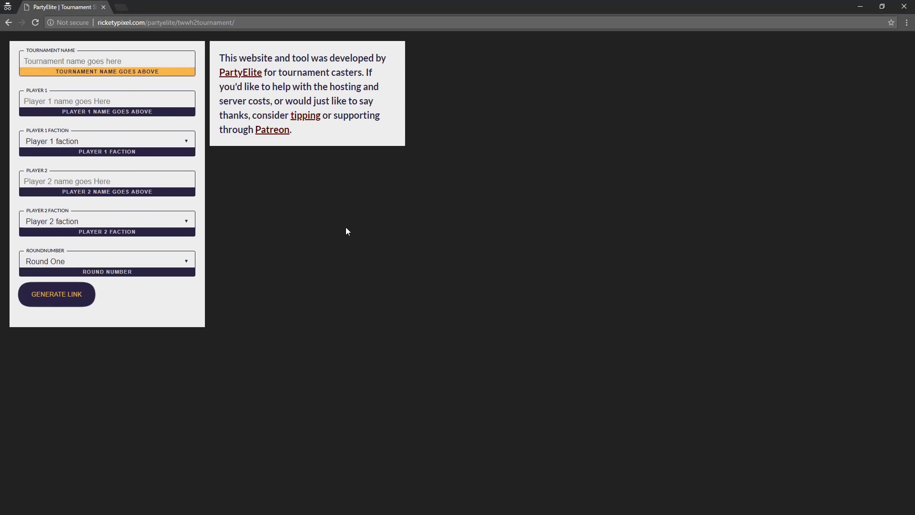
text(Big Ol')
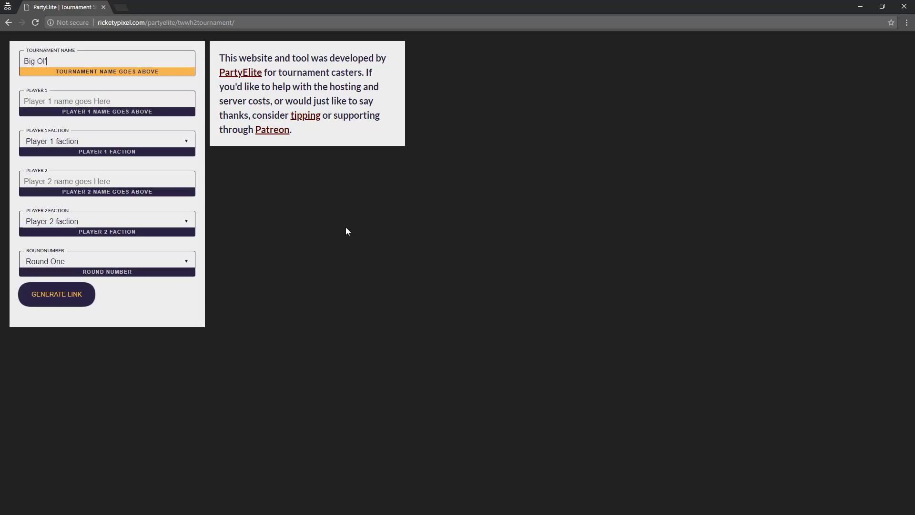
text( Tourney)
key(Tab)
text(Par)
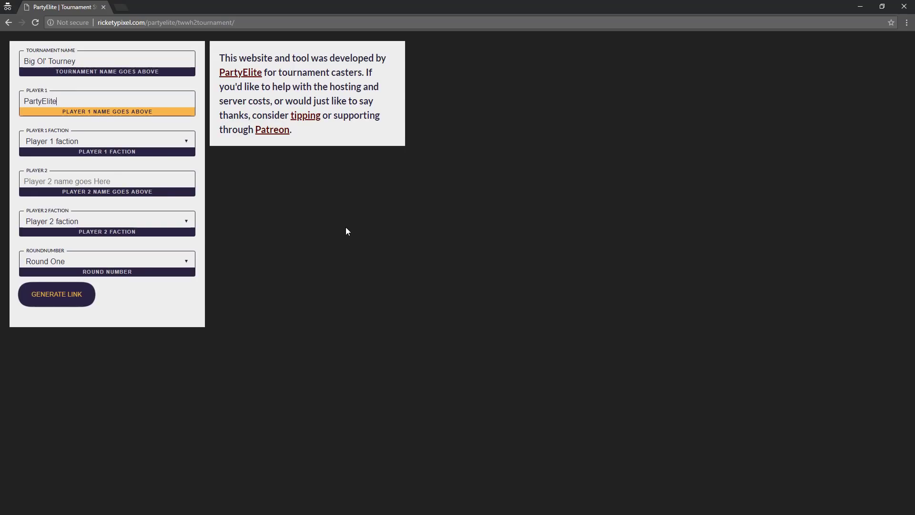
Step: Give Player 1 the Beastmen faction and enter Player 2's name NotPartyElite
key(Tab)
click(81, 139)
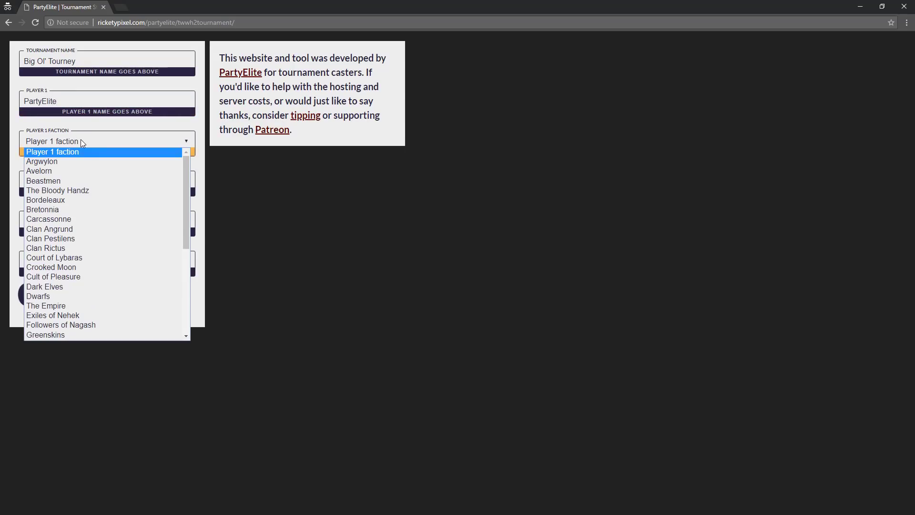
click(71, 181)
click(79, 184)
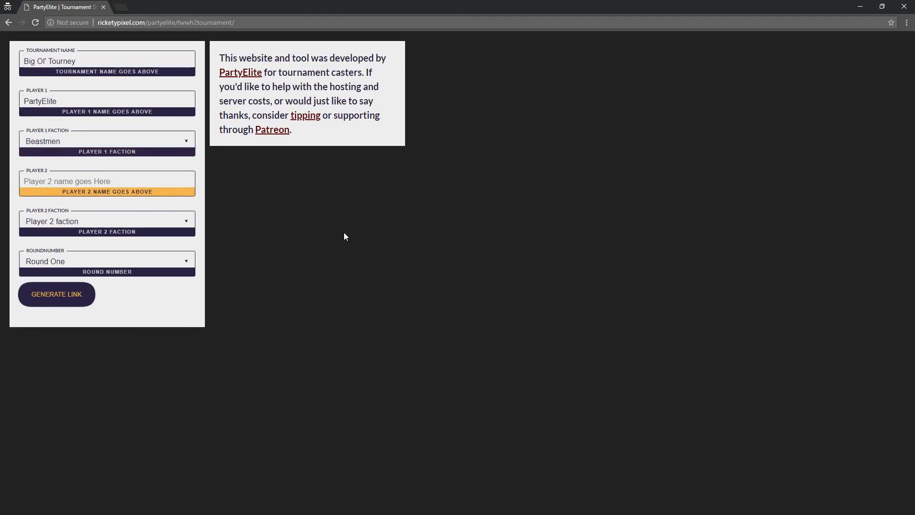
text(NotPartyElite)
Step: Set Player 2's faction to Dark Elves and the round to Round Four
click(150, 215)
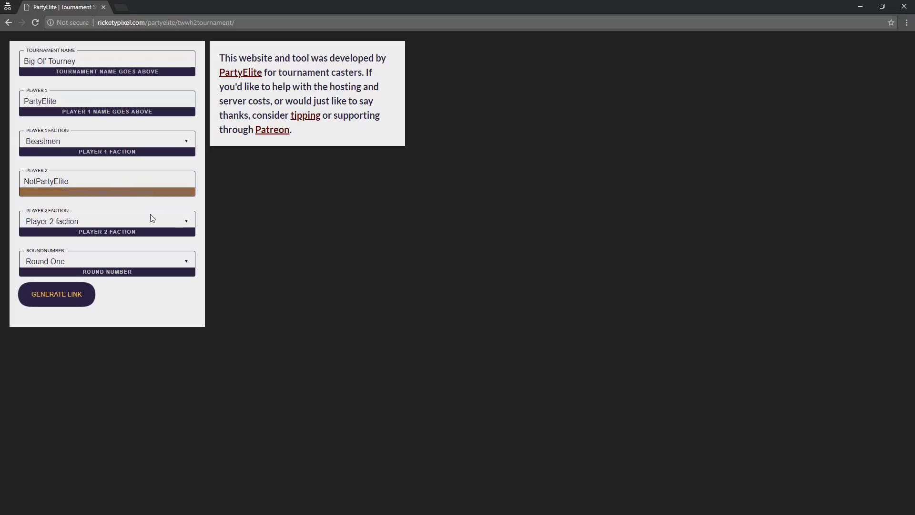
scroll(127, 330, down, 2)
scroll(127, 330, down, 3)
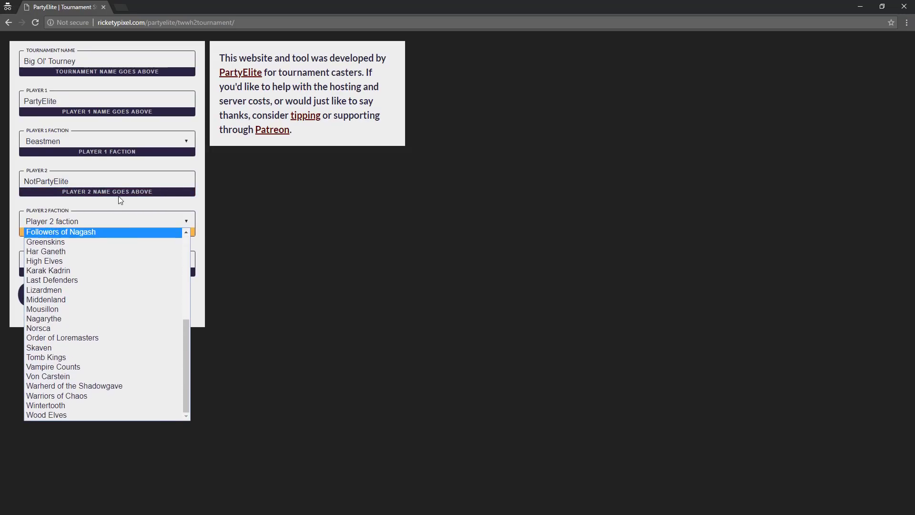
scroll(81, 276, up, 5)
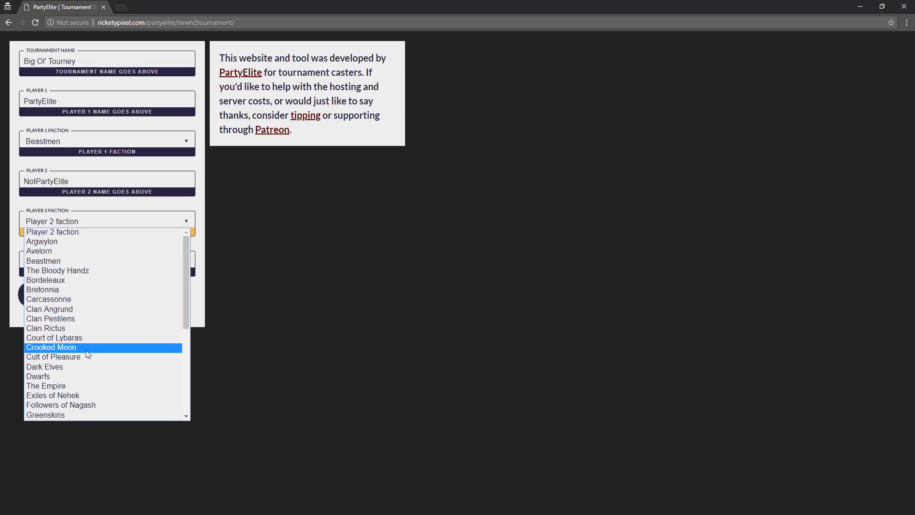
scroll(85, 363, down, 3)
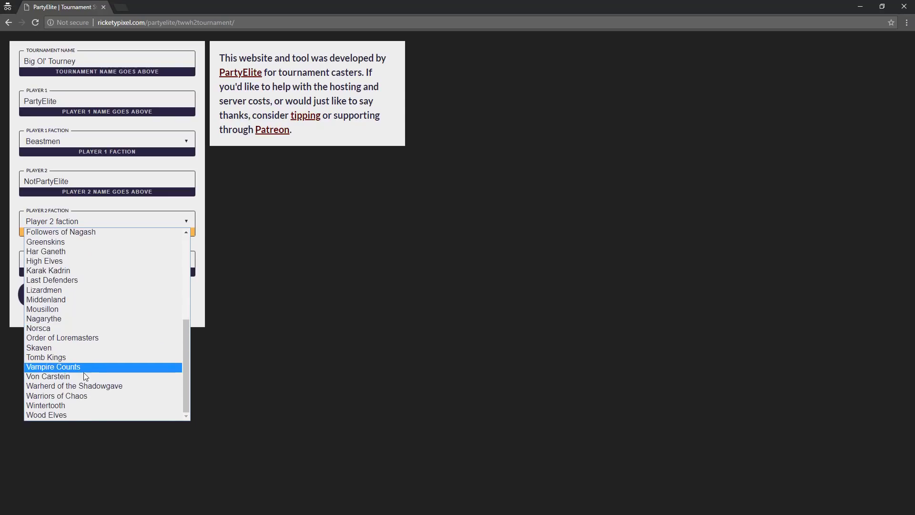
click(64, 407)
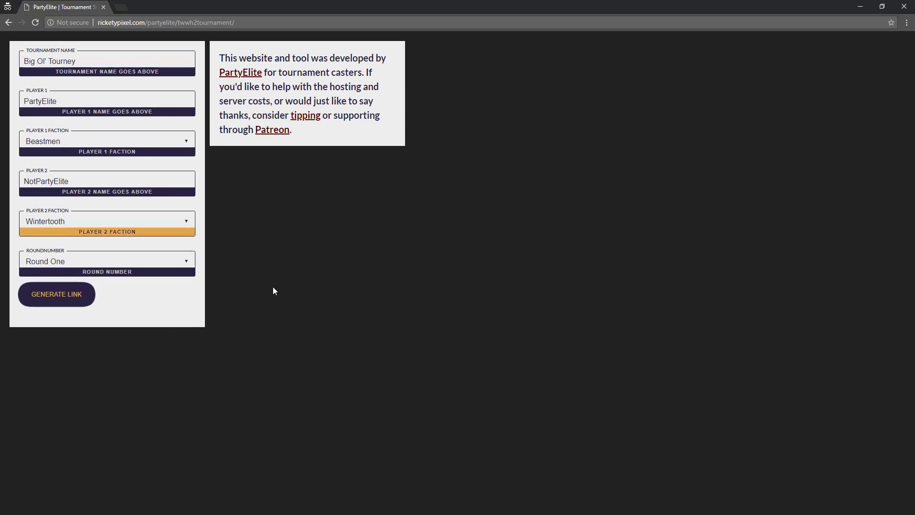
click(97, 224)
key(d)
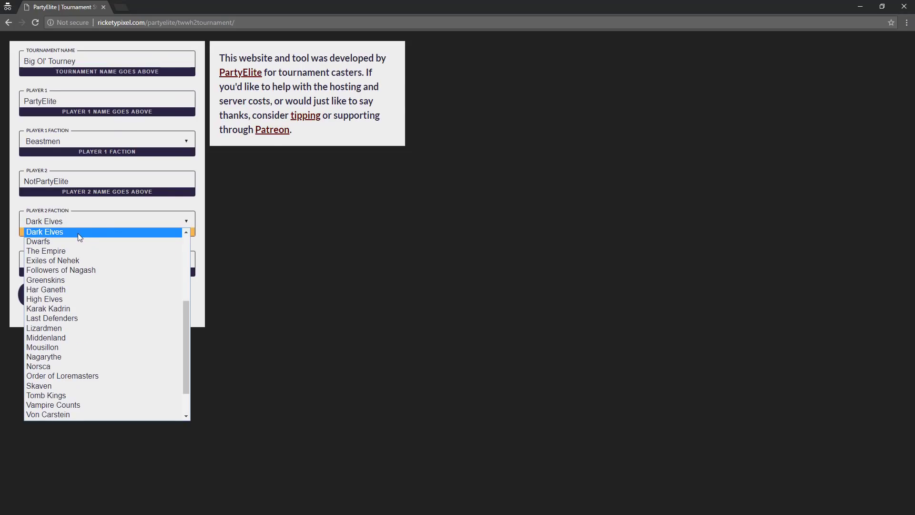
click(78, 233)
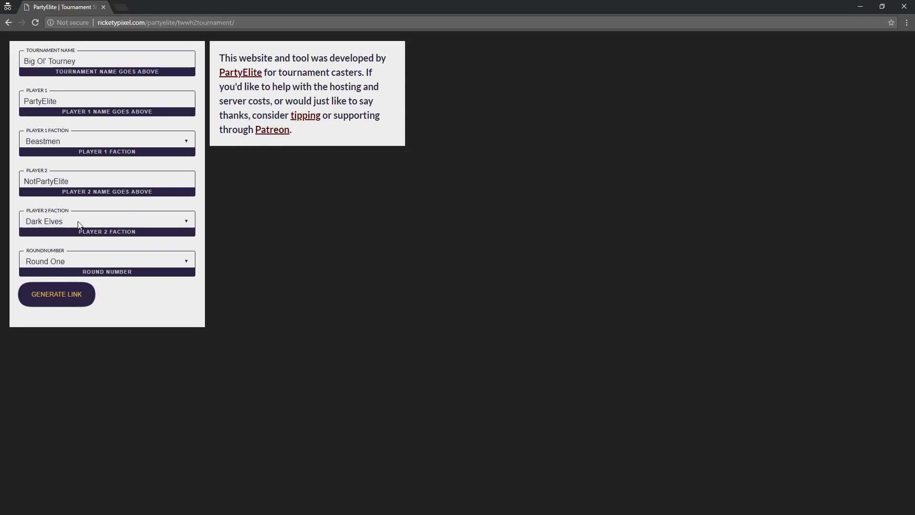
click(94, 262)
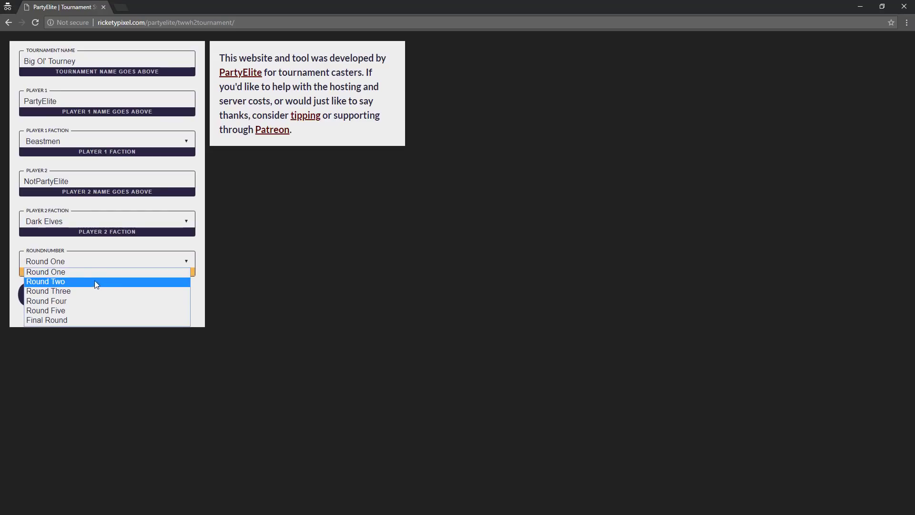
click(62, 302)
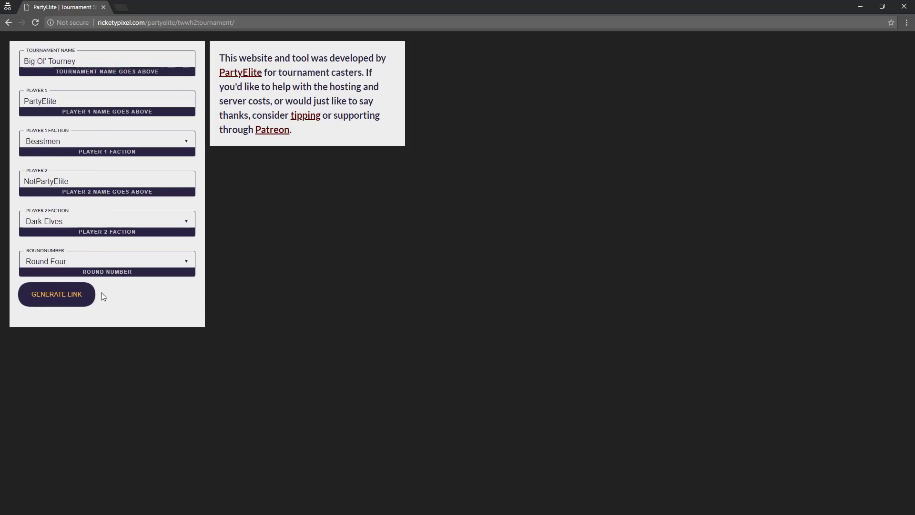
Step: Generate the versus-screen link and copy the result link, twice over
click(52, 301)
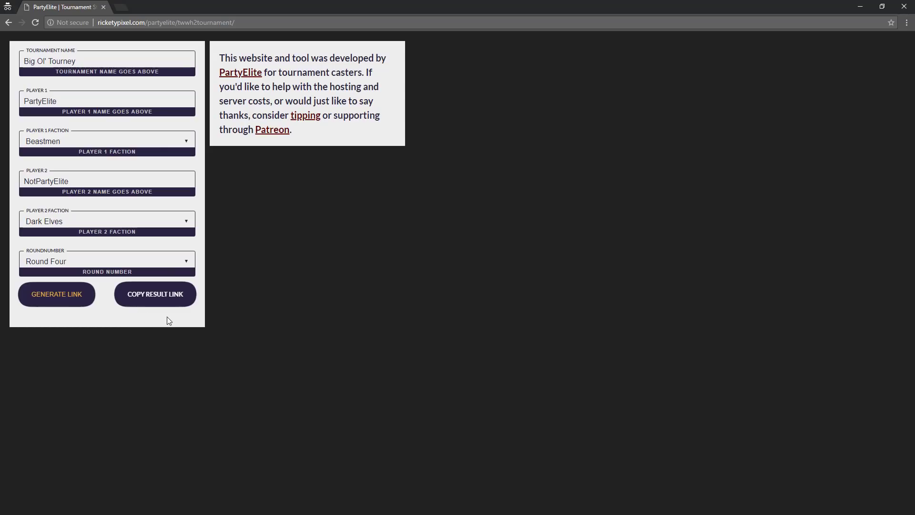
click(156, 297)
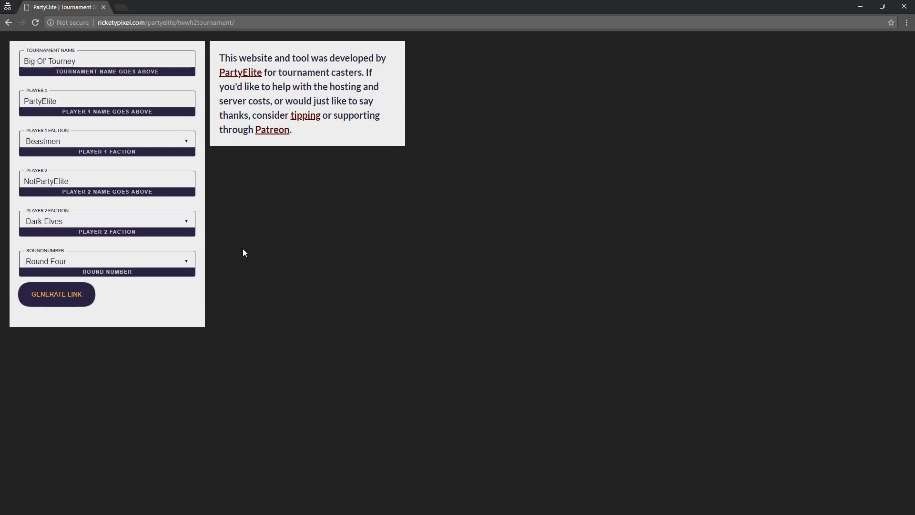
click(61, 303)
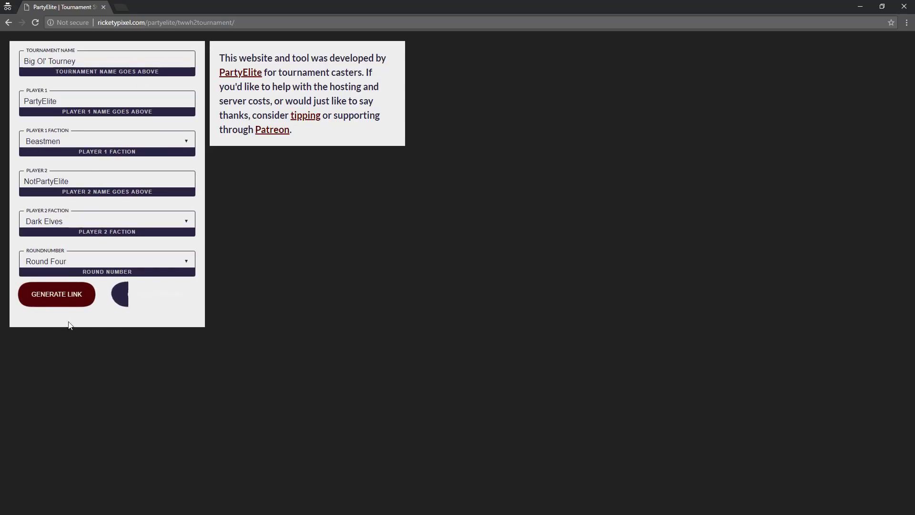
click(164, 301)
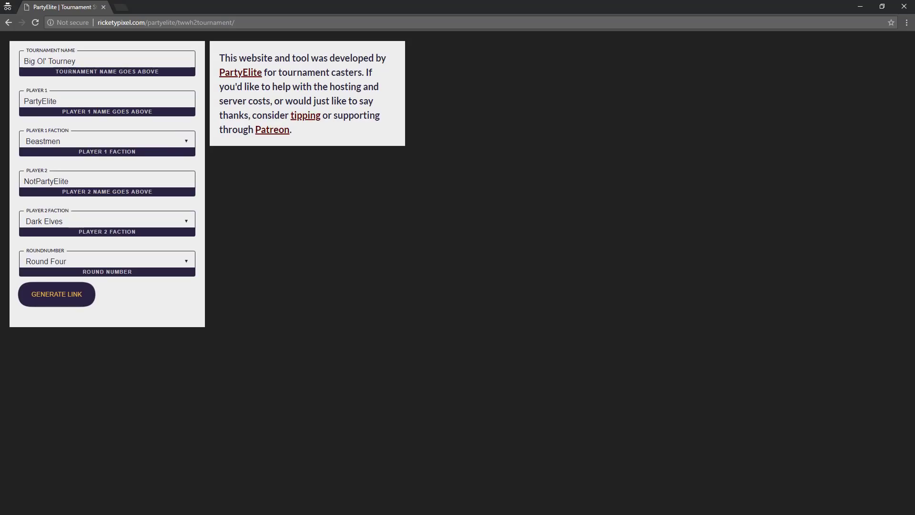
Step: Delete the old BrowserSource 2 from OBS's Live scene, leaving Monitor 01 Capture
key(alt+Tab)
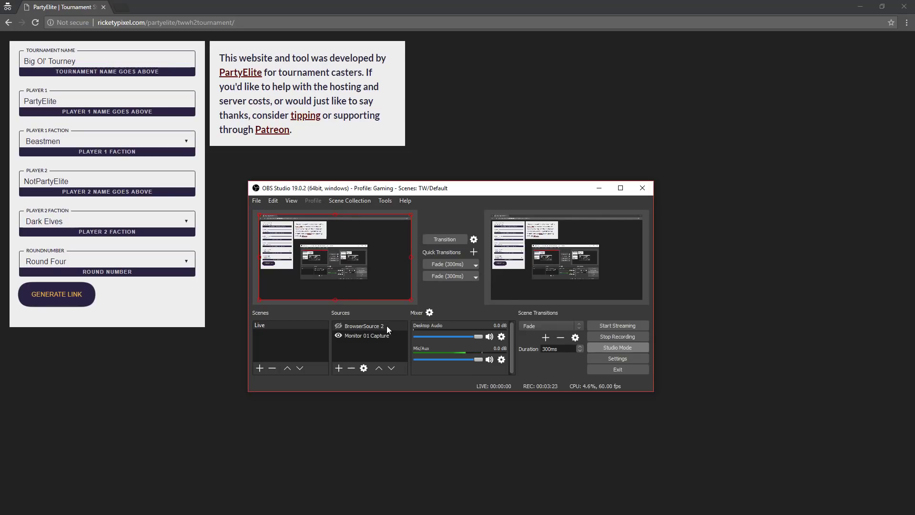
click(352, 369)
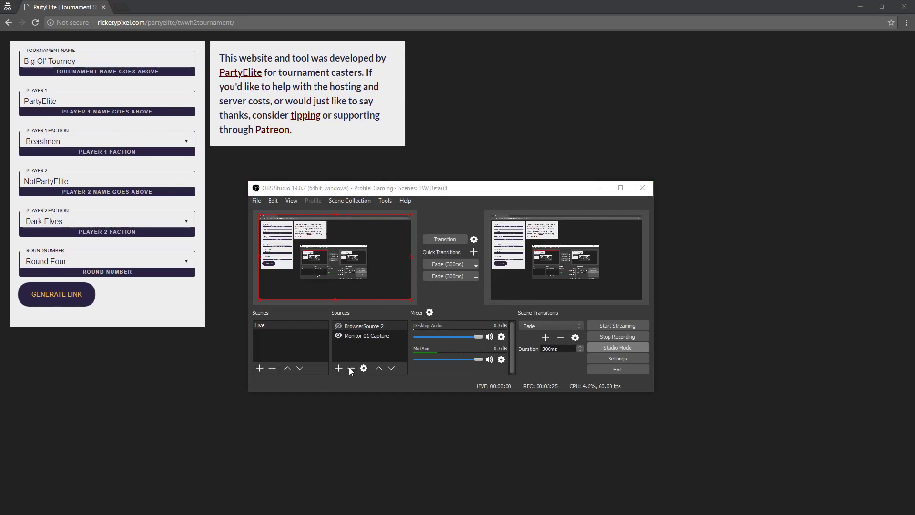
click(478, 303)
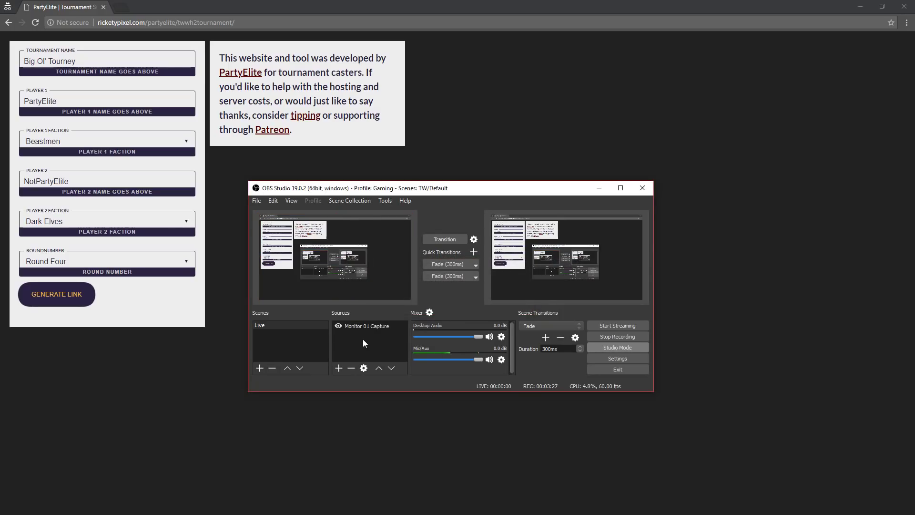
click(338, 368)
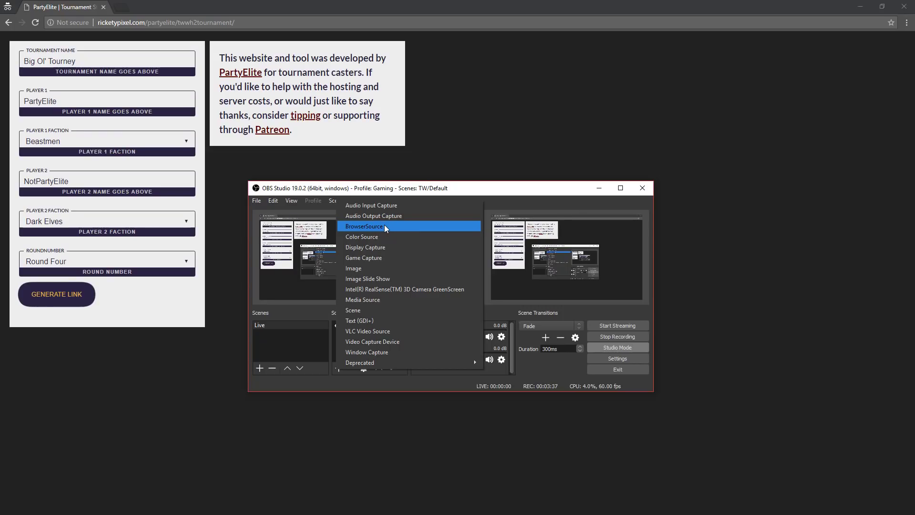
Step: Add a BrowserSource with the copied link at 1920×1080, shutting down when hidden, then hide it
click(366, 226)
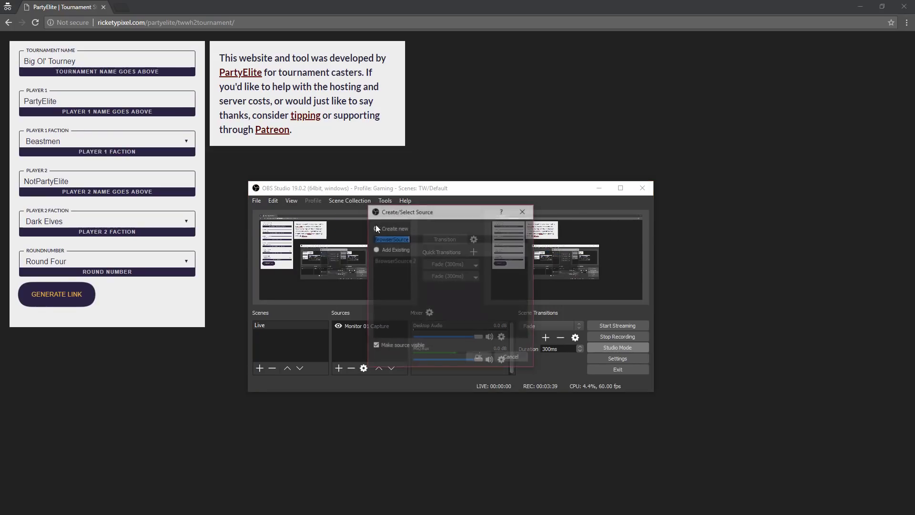
click(475, 361)
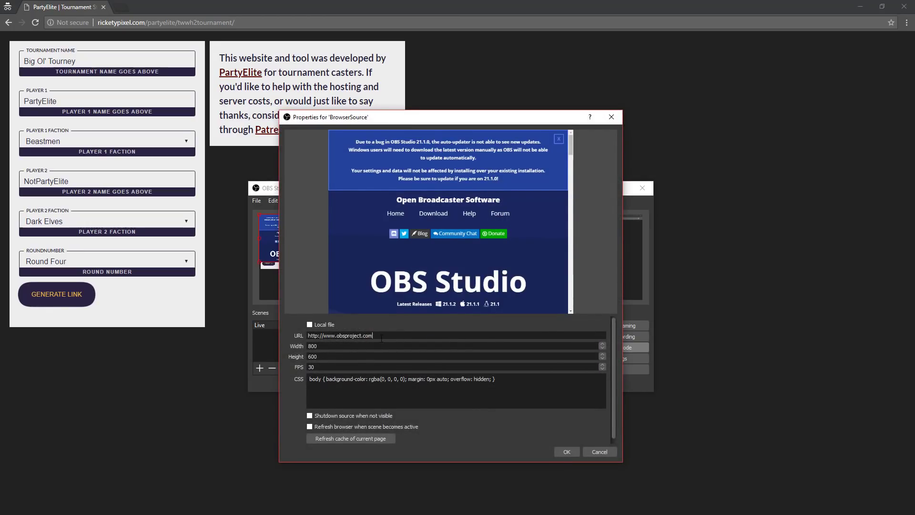
key(ctrl+v)
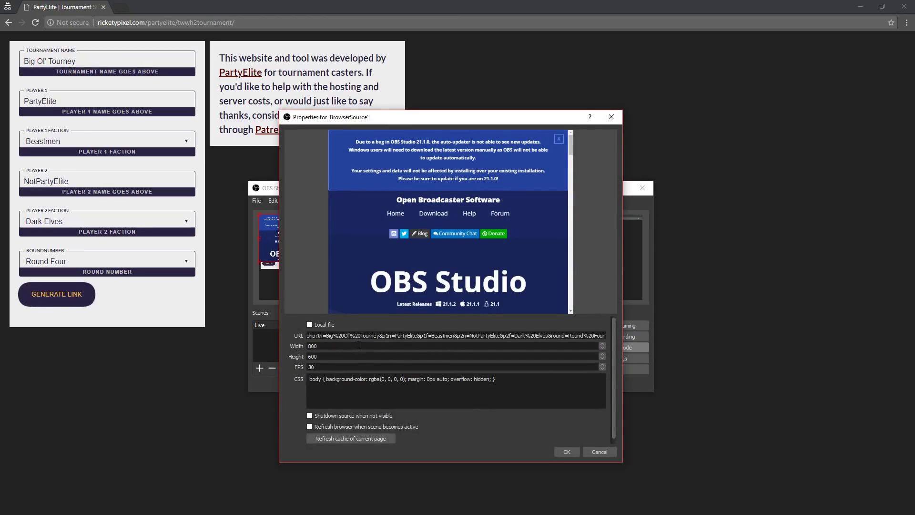
text(1920)
key(Tab)
text(1080)
click(308, 416)
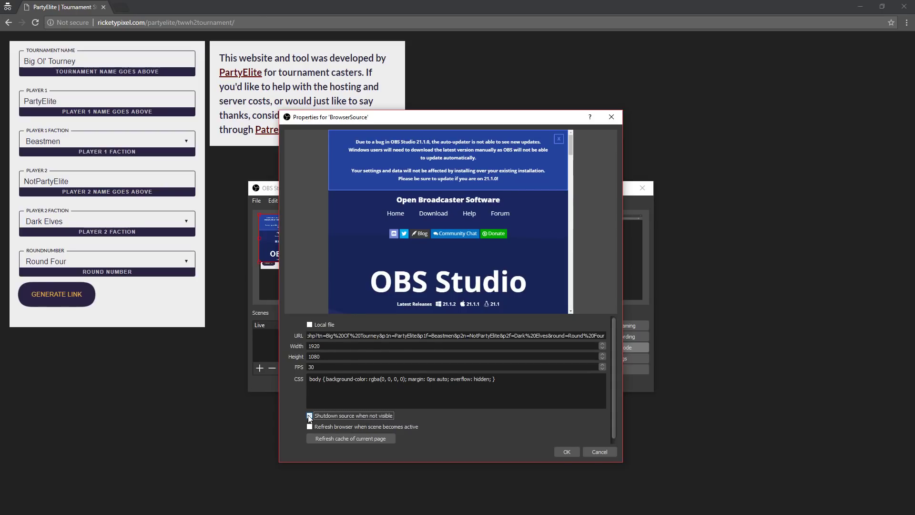
click(559, 451)
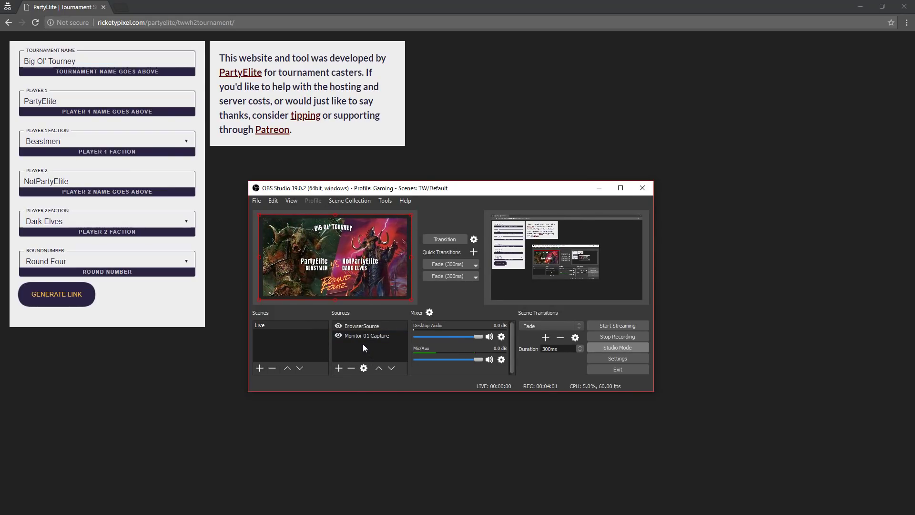
click(338, 326)
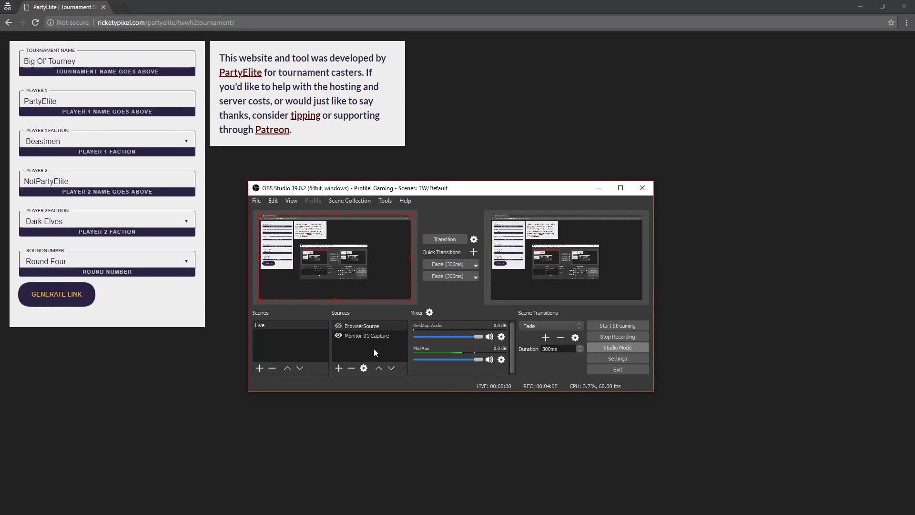
click(339, 326)
Step: Set Player 1's faction to The Empire on the tournament form
drag(522, 191, 0, 195)
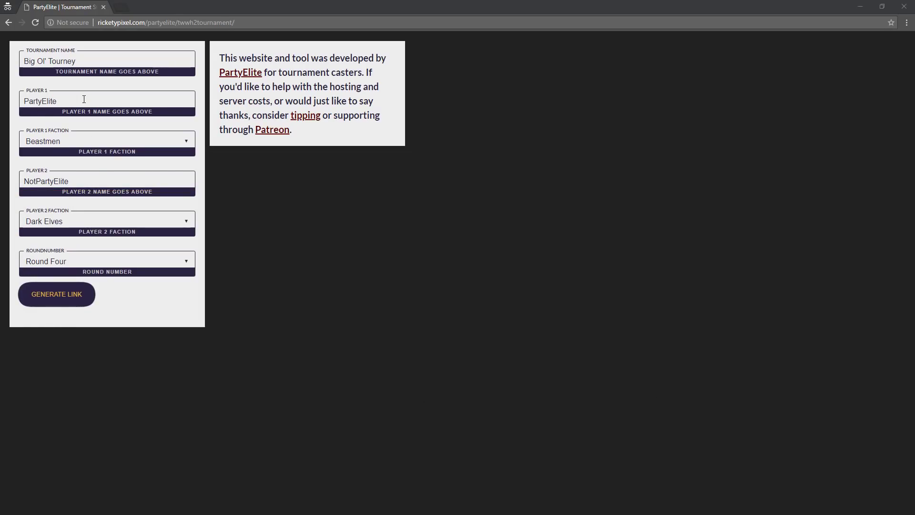
click(84, 99)
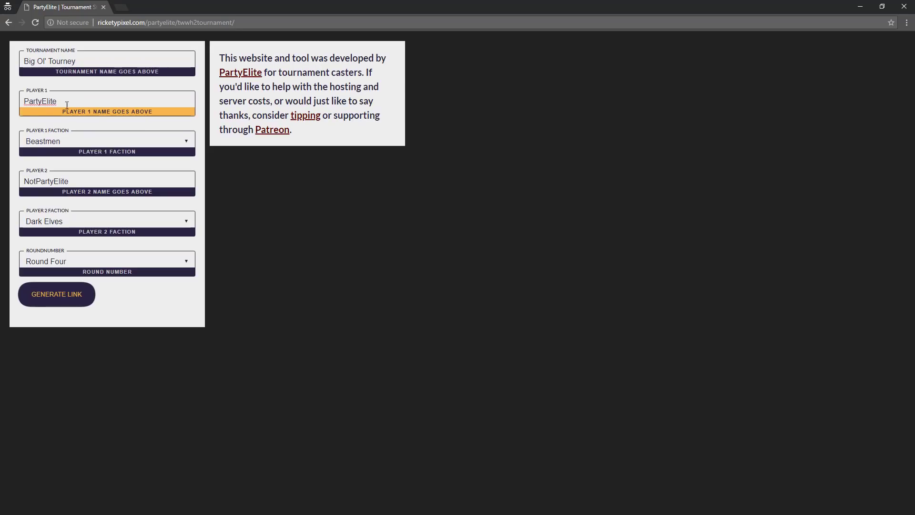
click(78, 142)
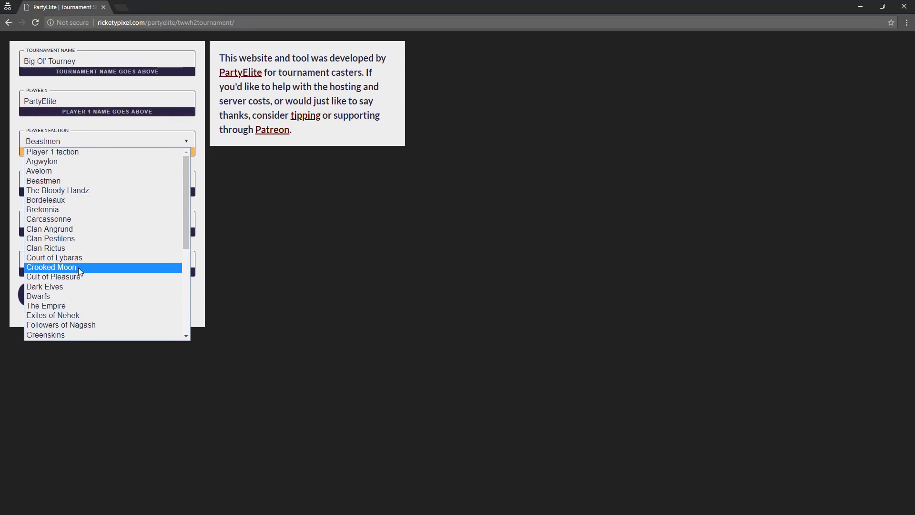
click(82, 307)
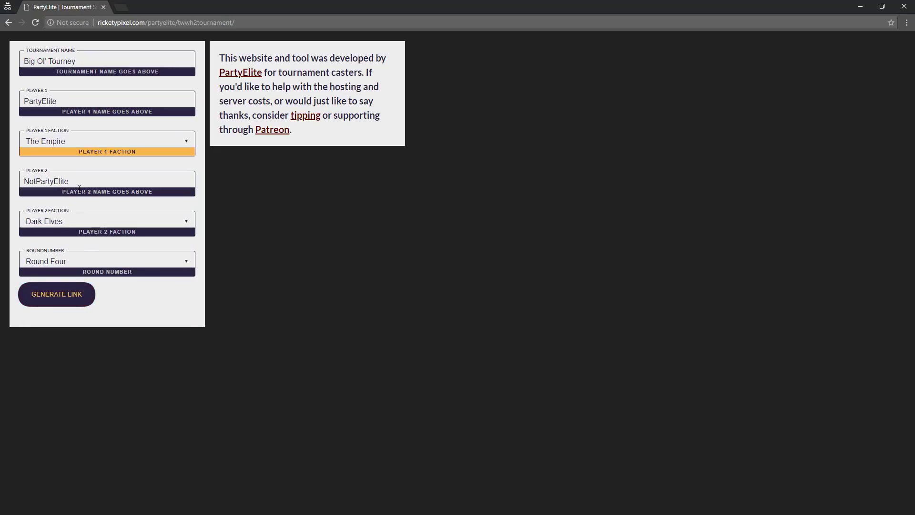
Step: Set Player 2 to Greenskins and the round to Final Round, then generate and copy the link
click(113, 225)
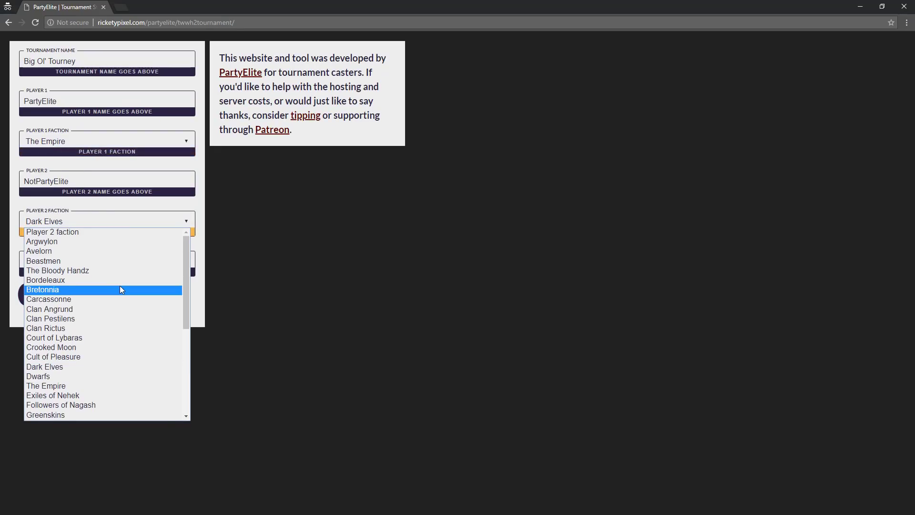
scroll(119, 284, down, 2)
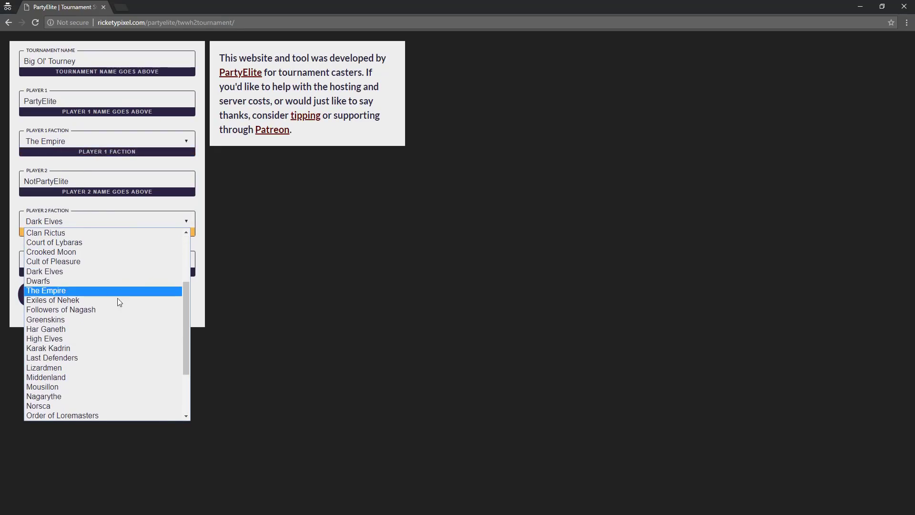
click(81, 319)
click(56, 267)
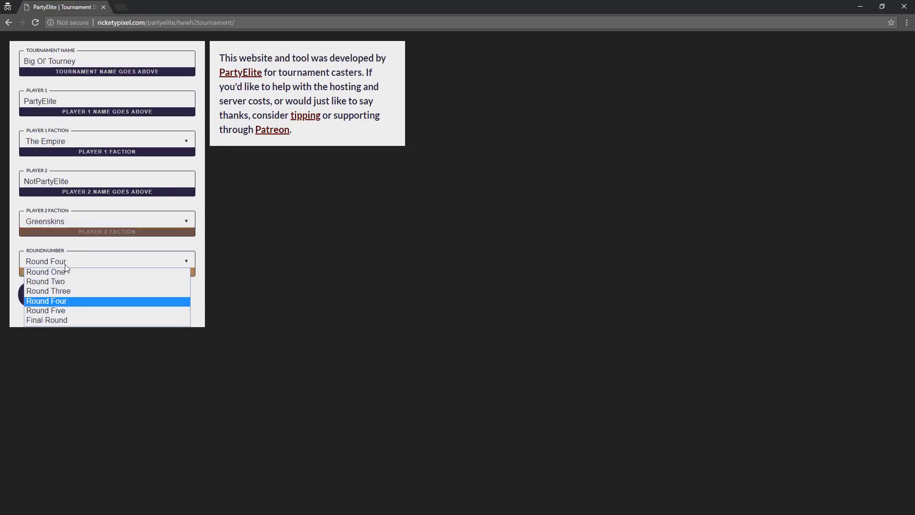
click(58, 323)
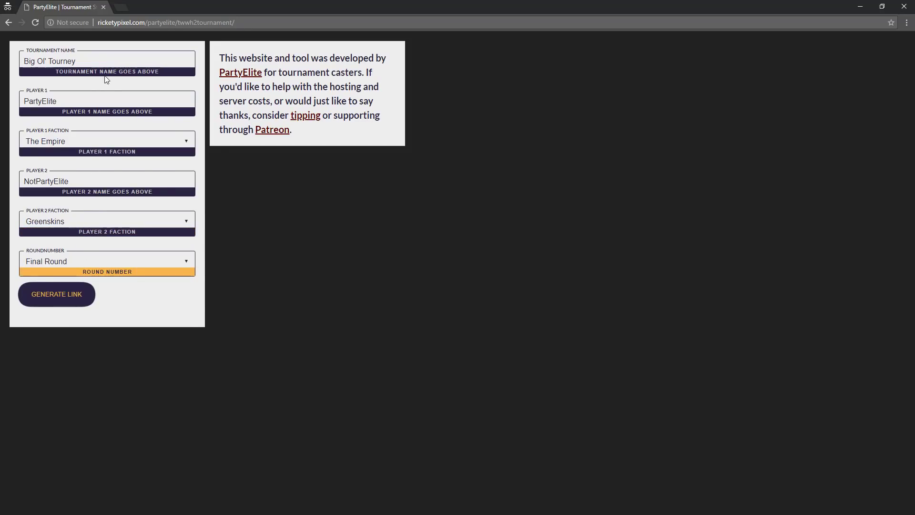
click(76, 294)
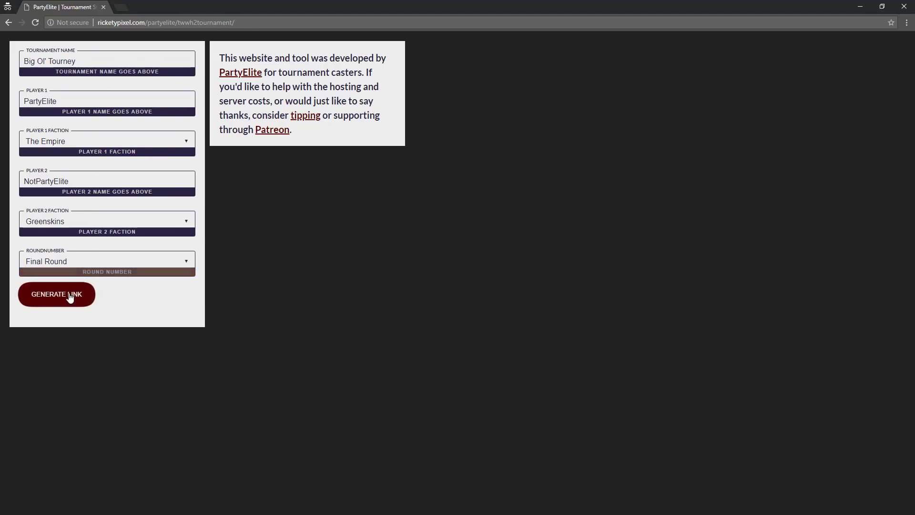
click(164, 302)
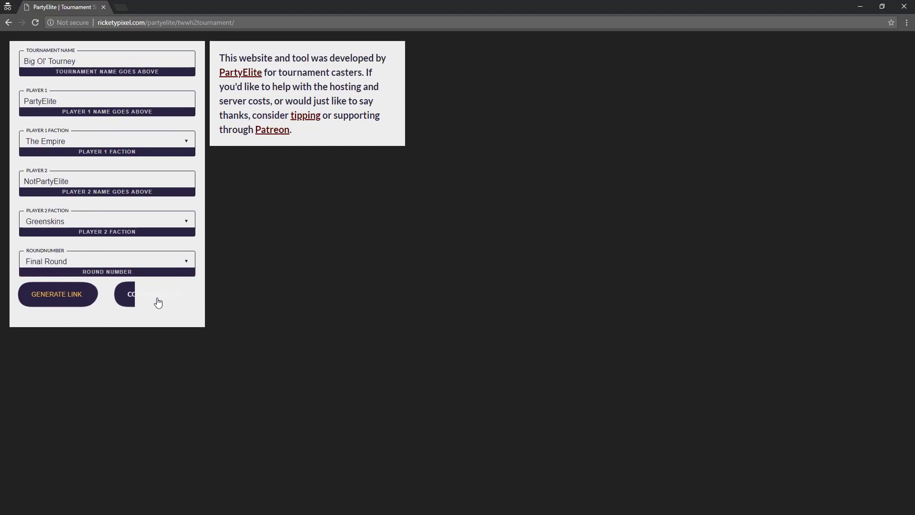
Step: Replace the BrowserSource URL with the new Empire-versus-Greenskins link
key(alt+Tab)
drag(506, 190, 559, 167)
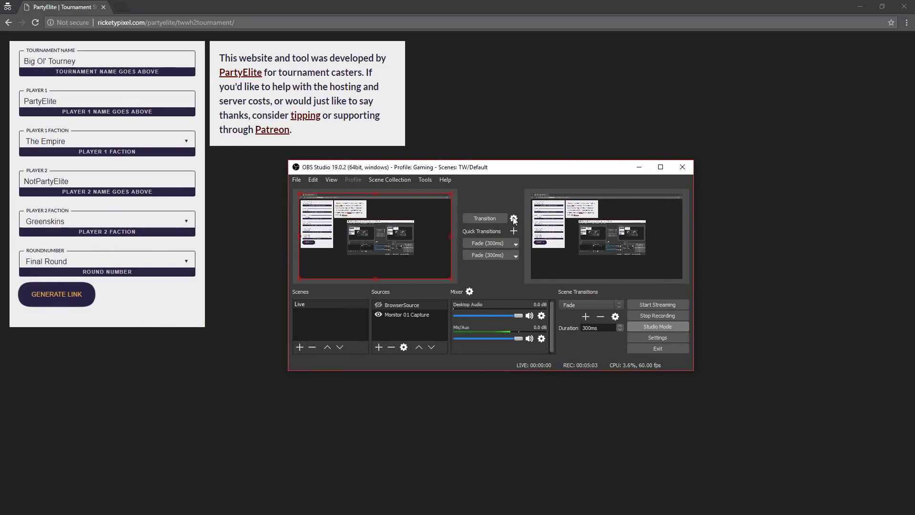
double_click(399, 305)
key(ctrl+a)
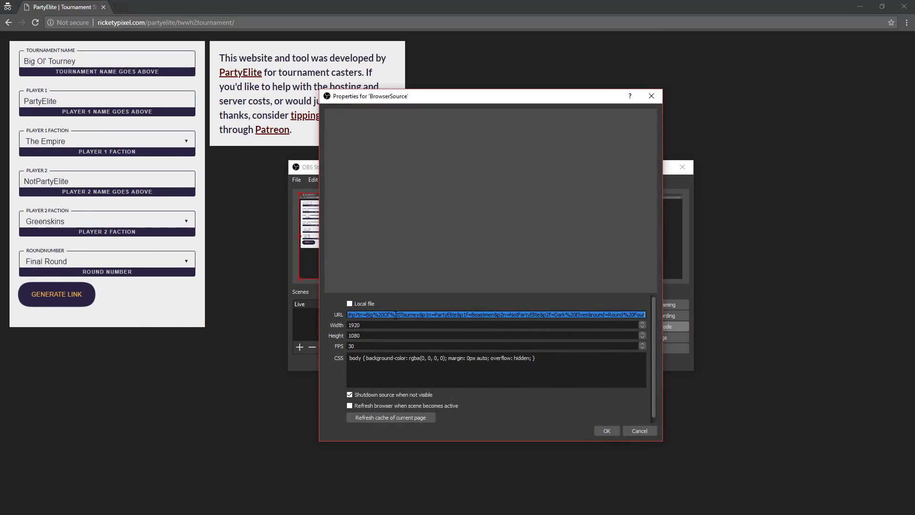
key(ctrl+v)
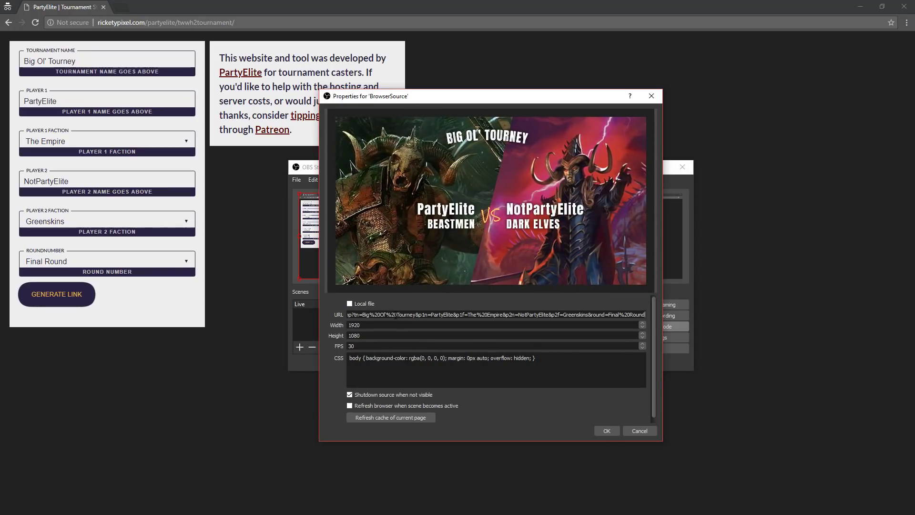
click(616, 432)
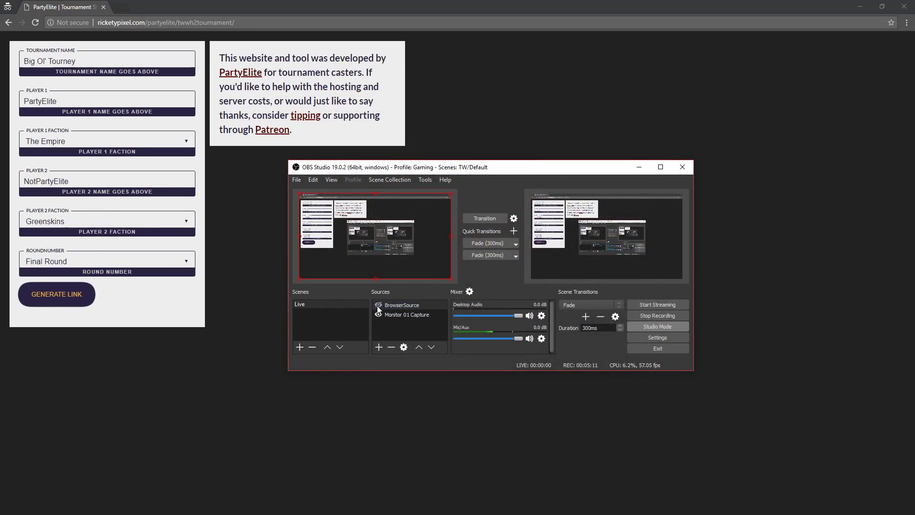
Step: Preview the overlay briefly, hide it again, and reposition the OBS window
click(378, 305)
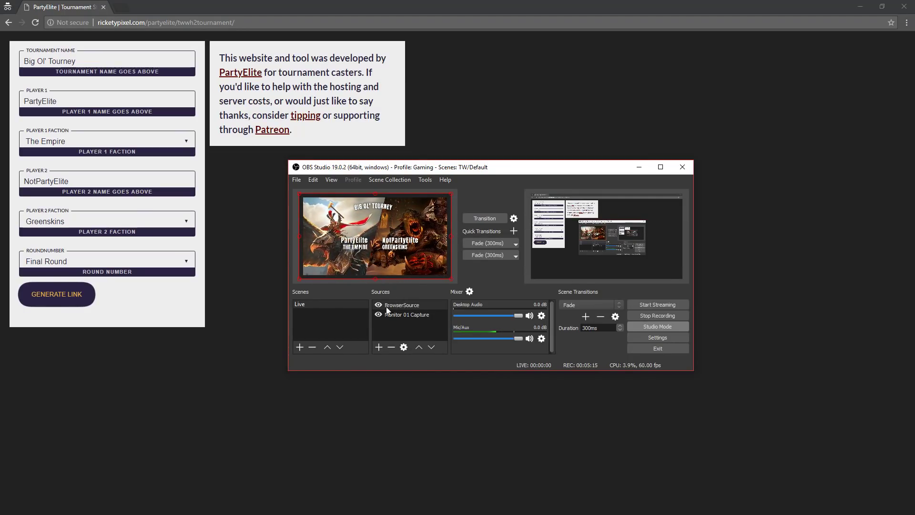
key(ctrl+h)
drag(513, 172, 422, 194)
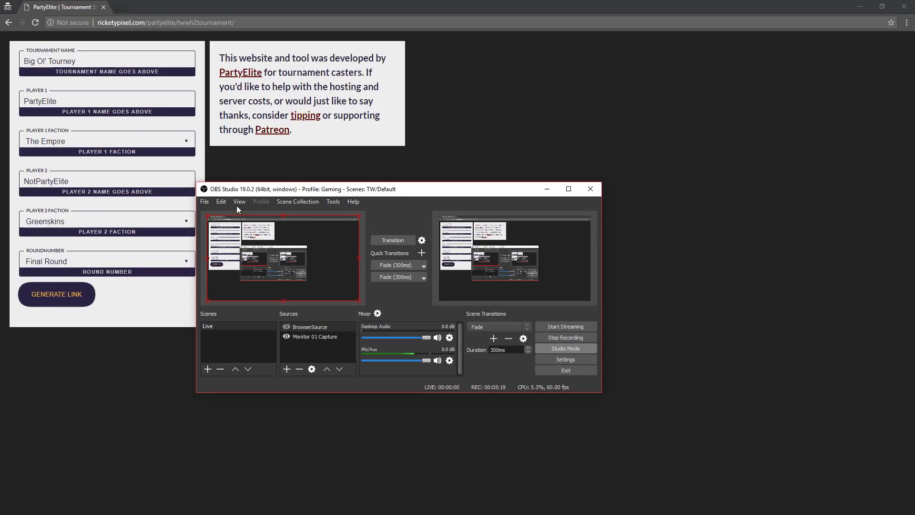
drag(418, 191, 439, 200)
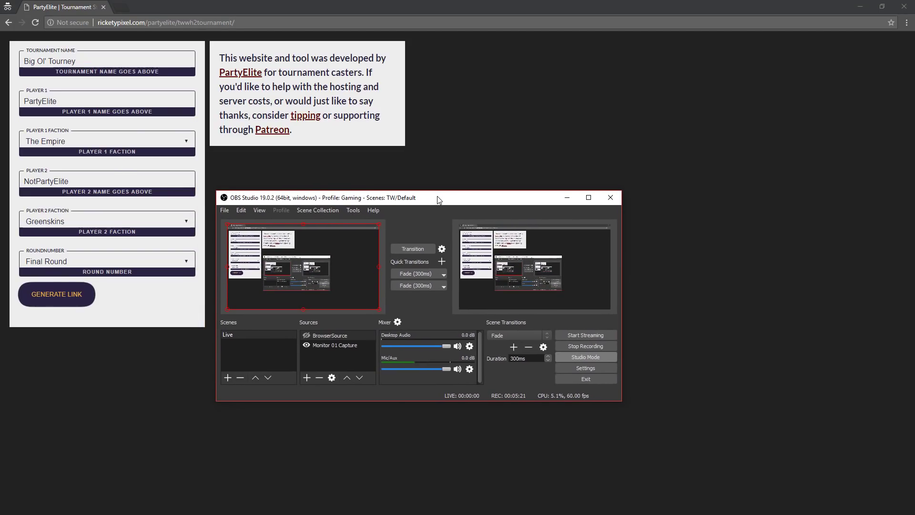
Step: Make the BrowserSource visible again in the Live scene
click(307, 336)
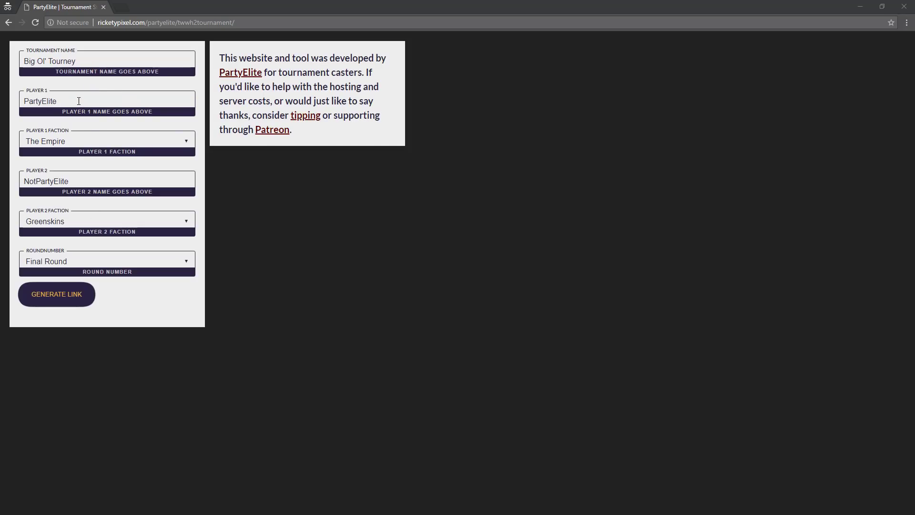
Step: Rename Player 1 to PartyElite2 and Player 2 to 2Not2PartyElite
click(79, 101)
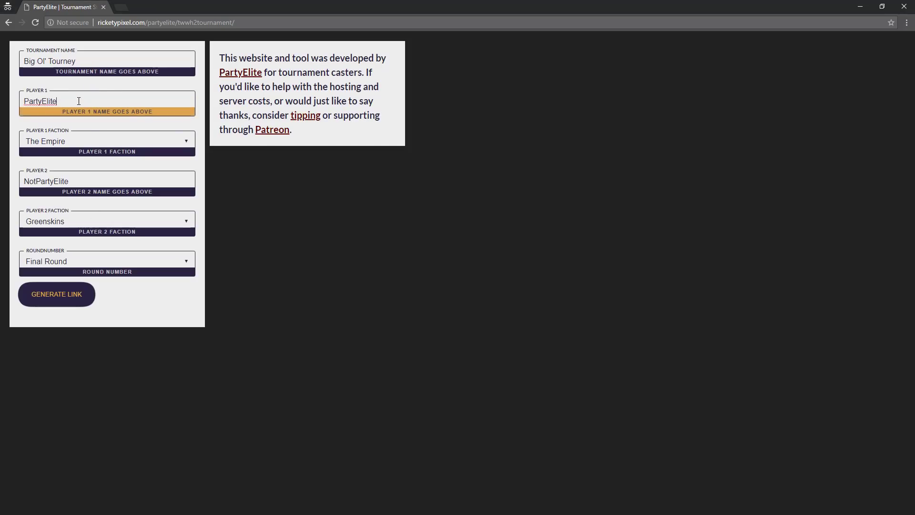
text(2)
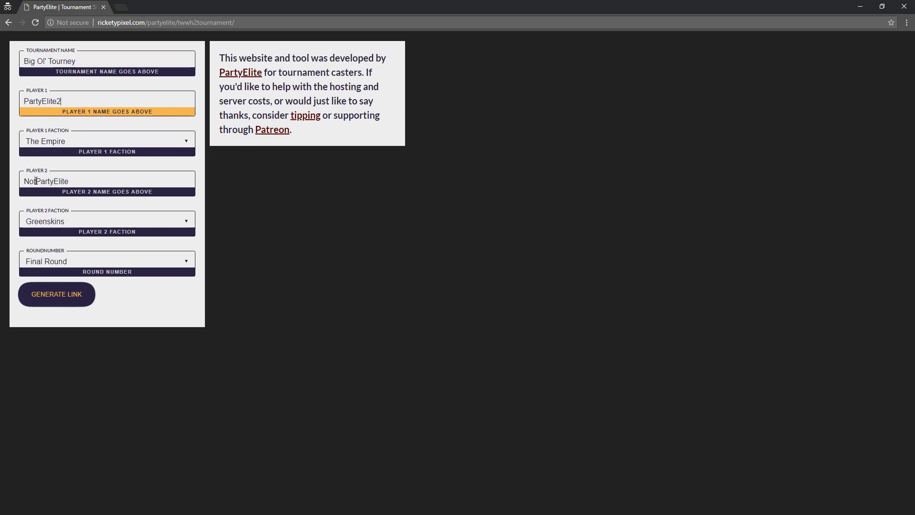
click(24, 185)
text(2)
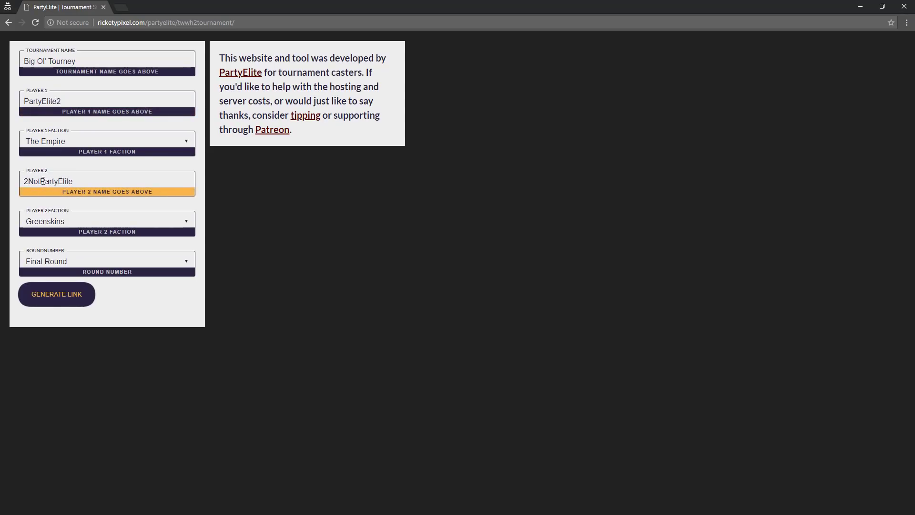
click(43, 181)
text(2)
click(97, 180)
Step: Generate and copy the updated result link for OBS
click(56, 294)
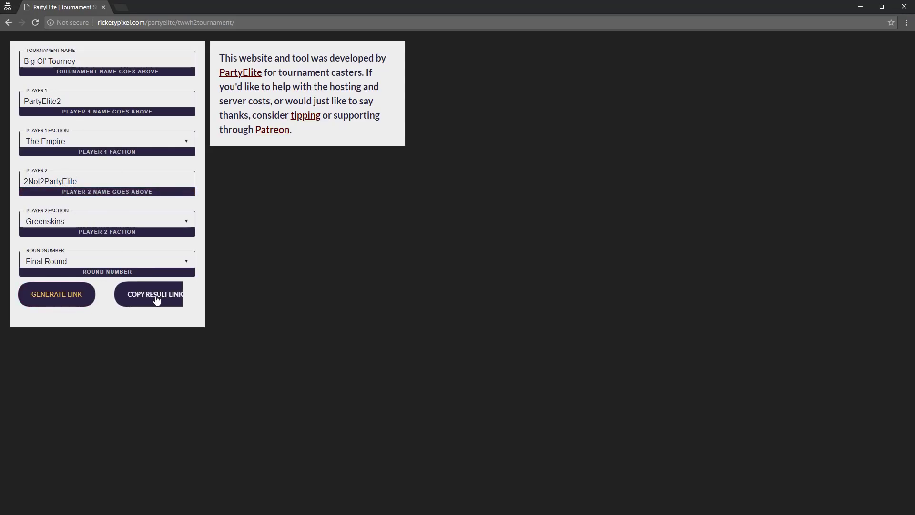
click(156, 296)
key(alt+Tab)
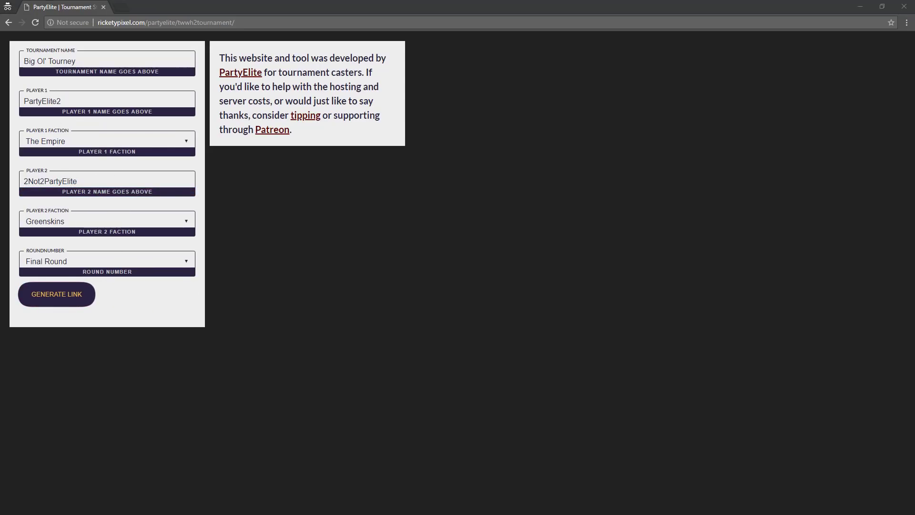
Step: Paste the updated link into the BrowserSource URL, showing PartyElite2 versus 2Not2PartyElite
double_click(289, 348)
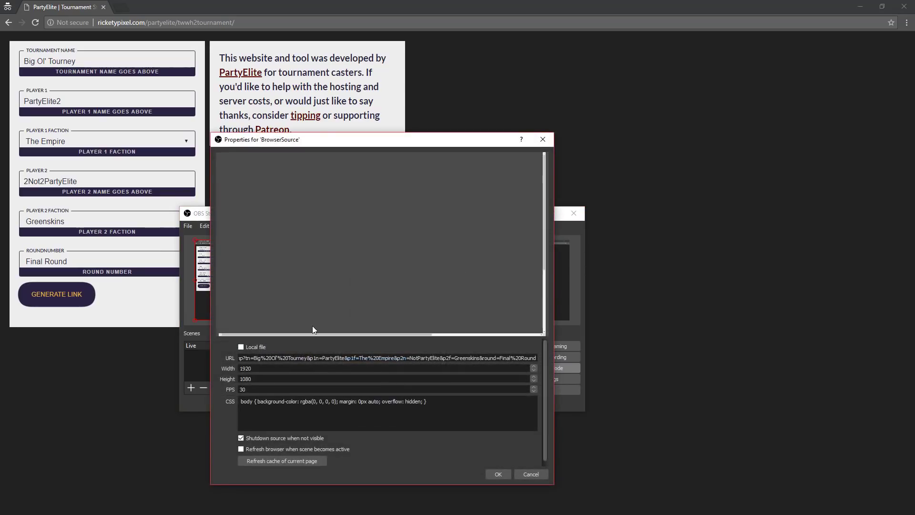
triple_click(386, 358)
text(n=Big%20Ol'%20Tourney&p1n=PartyElite2&p1f=The%20Empire&p2n=2Not2PartyElite&p2f=Greenskins&round=Final%20Round)
click(495, 473)
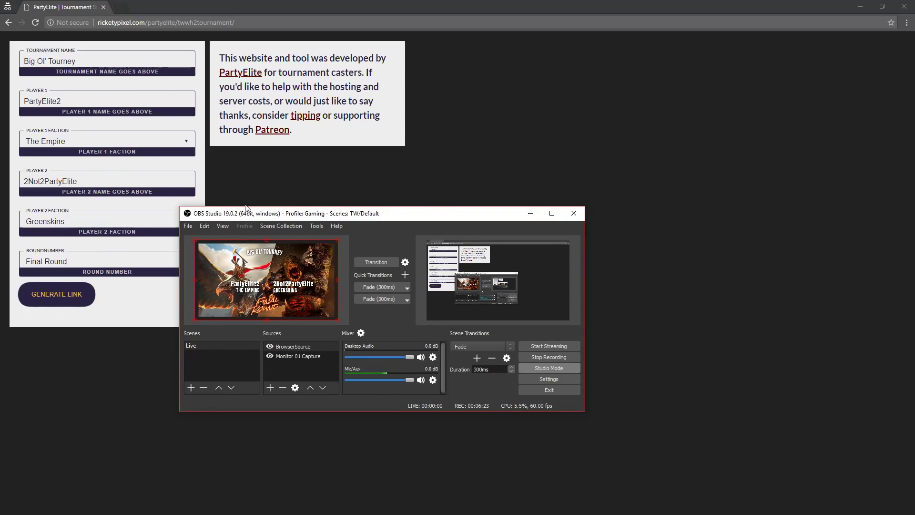
drag(407, 216, 447, 205)
click(570, 201)
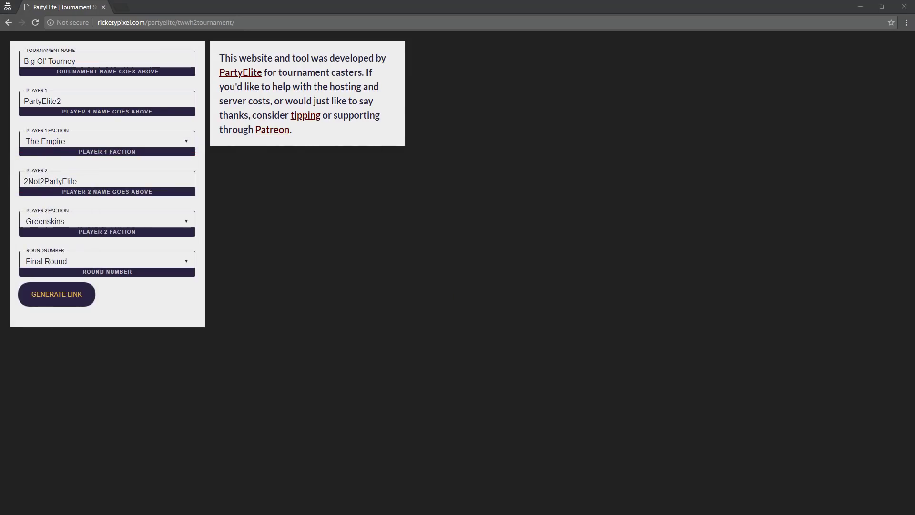